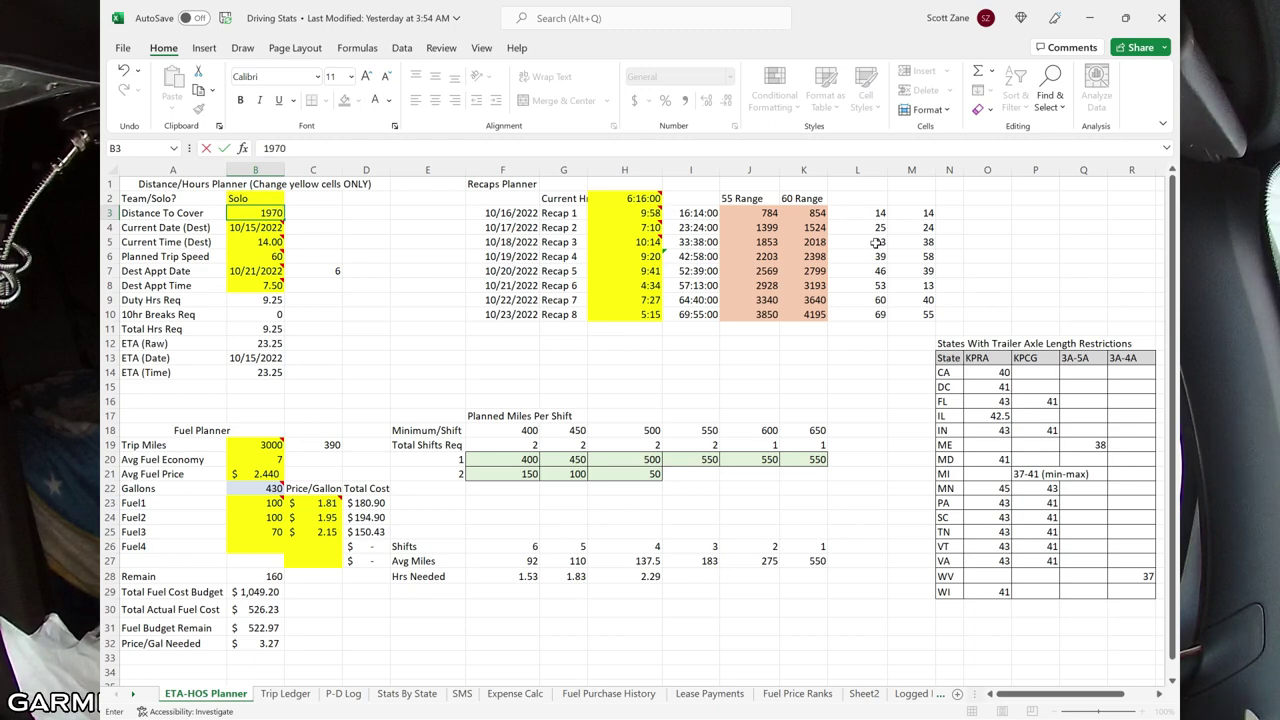
Step: Confirm 1970 as the distance to cover and set the current date to 10/16/2022 and the current time to 23
key("Return")
type("10/16/2022")
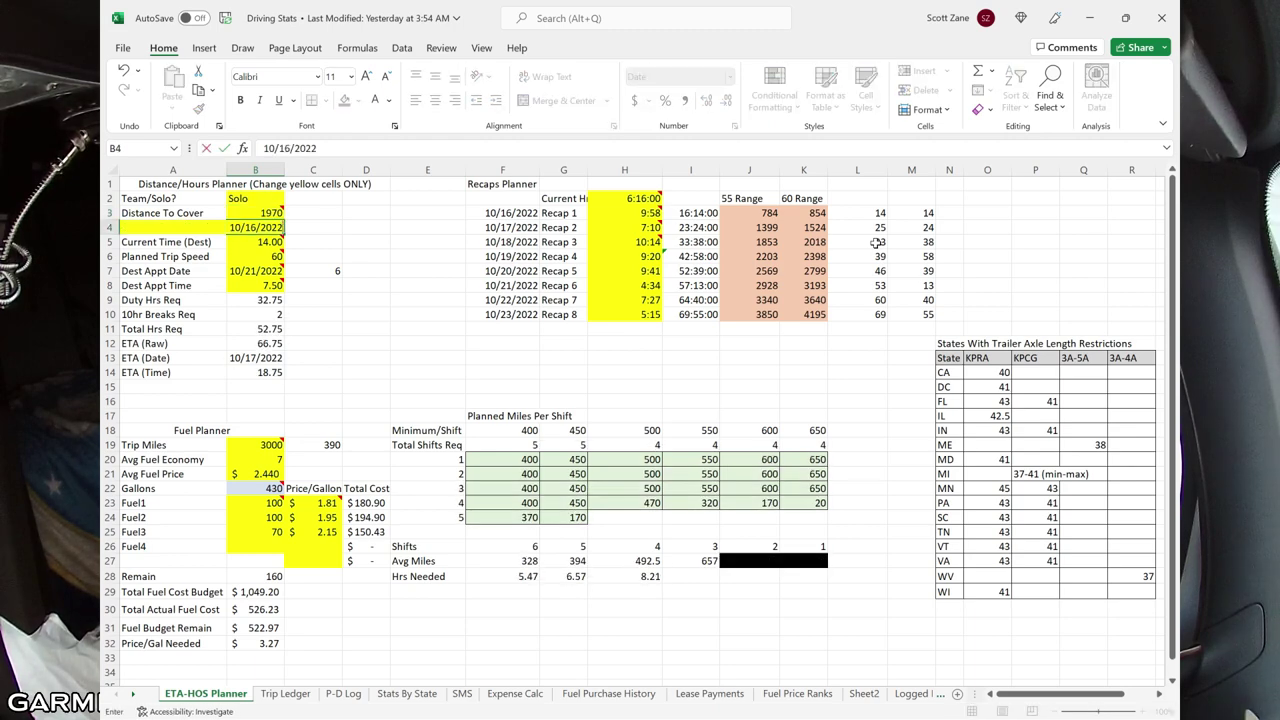
key("Return")
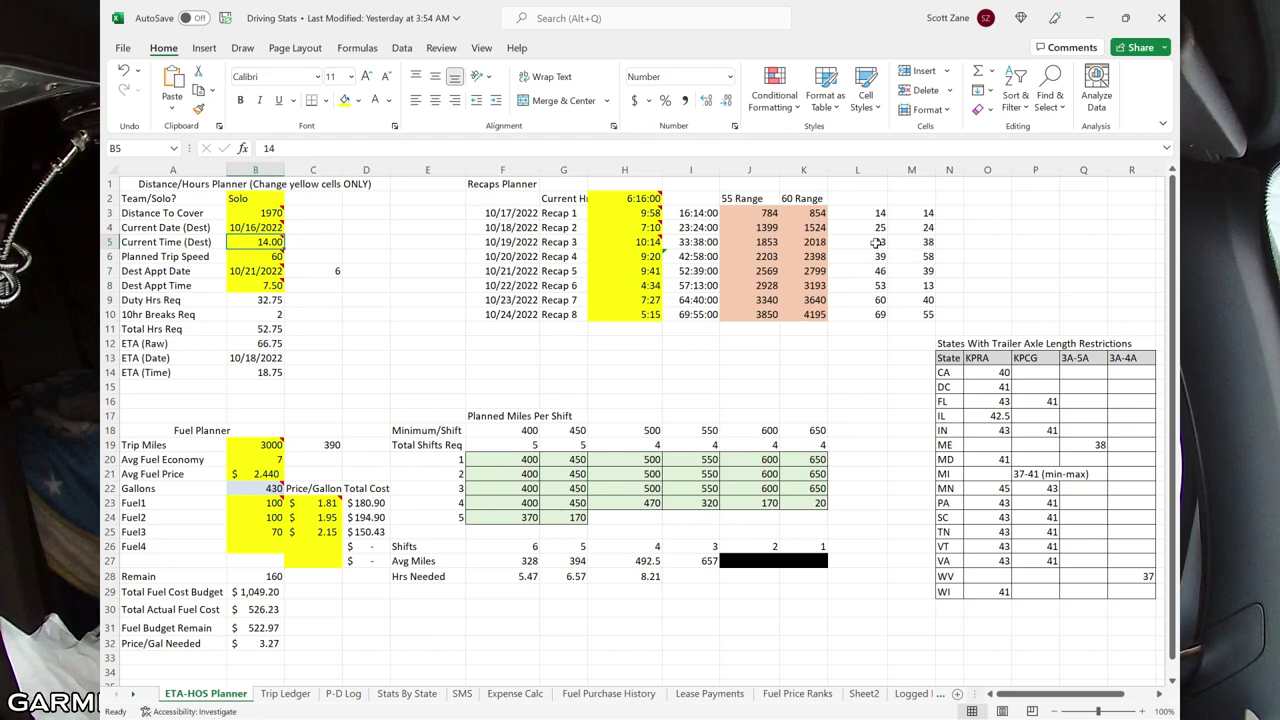
type("23")
key("Return")
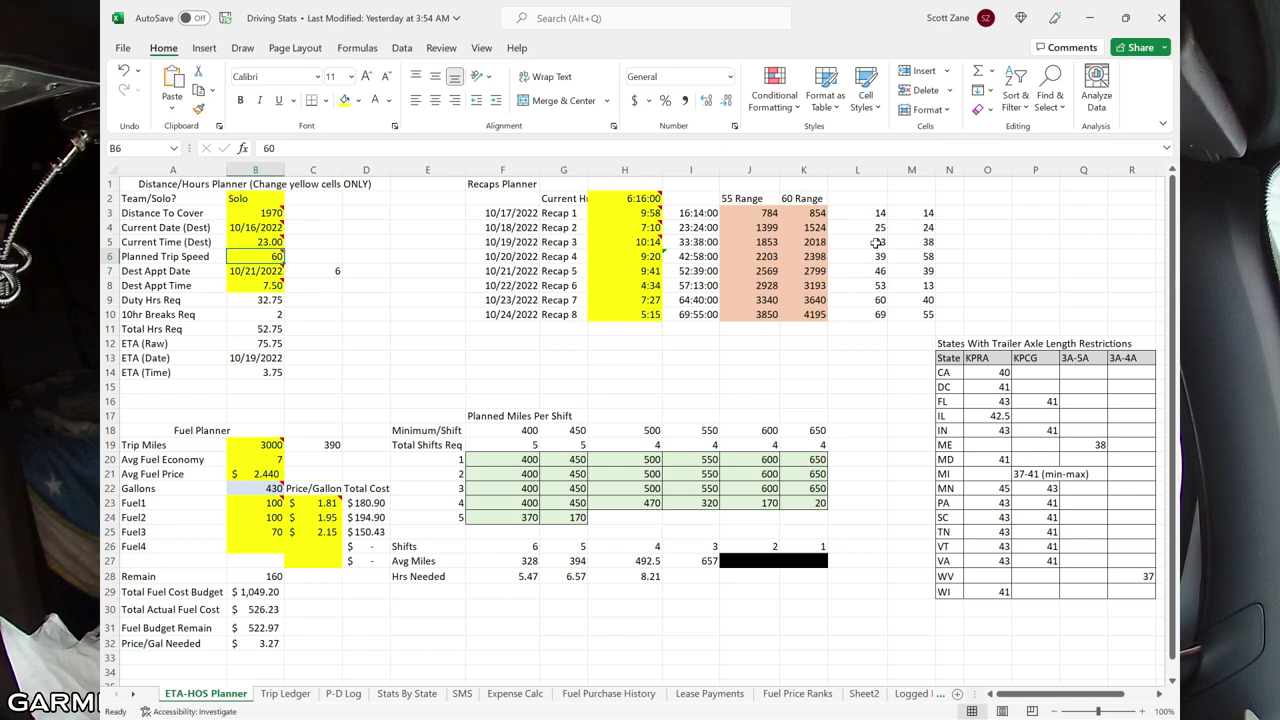
Step: Set the destination appointment date to 10/20/2022 and the appointment time to 7, leaving the planned trip speed as is
key("Return")
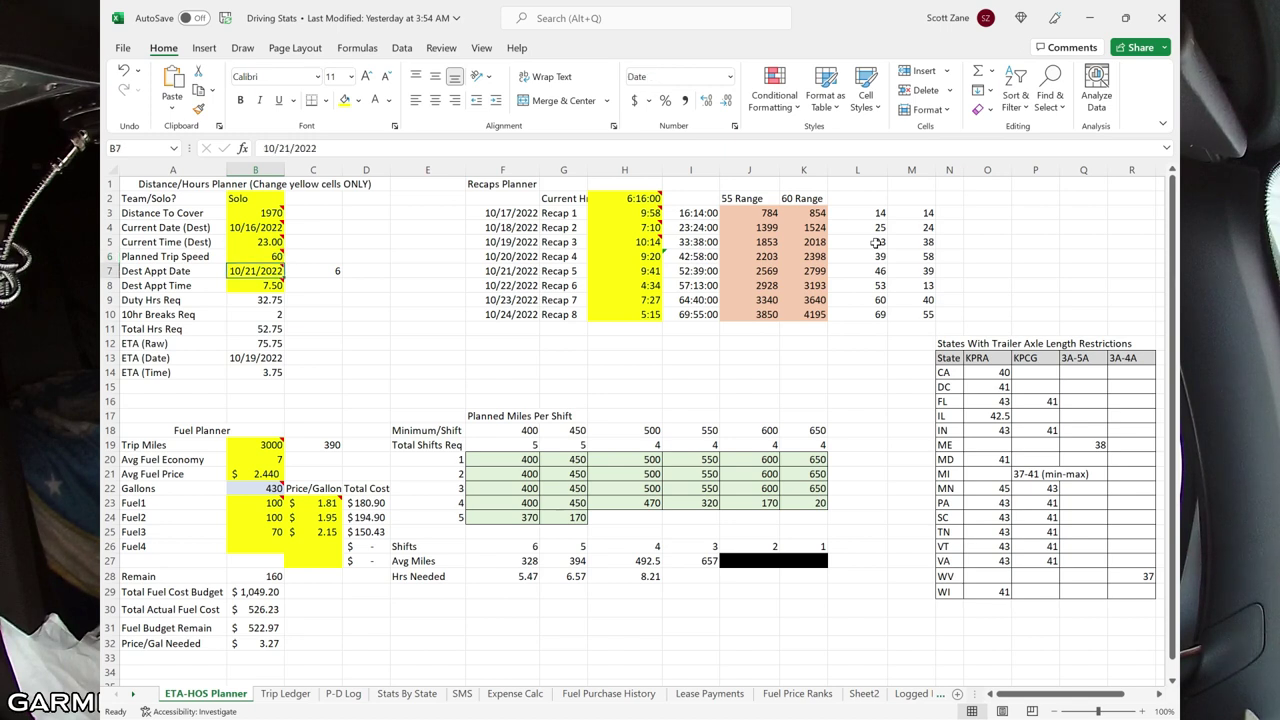
type("10/20")
key("Return")
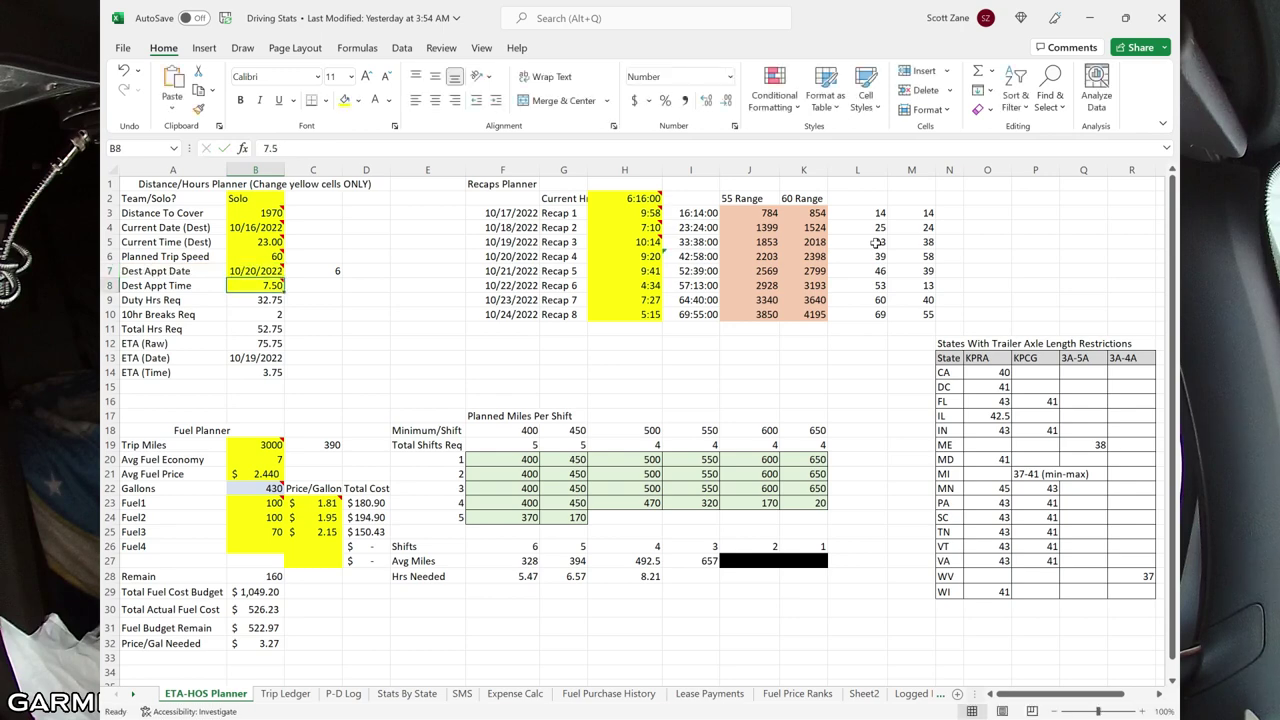
type("7")
key("Return")
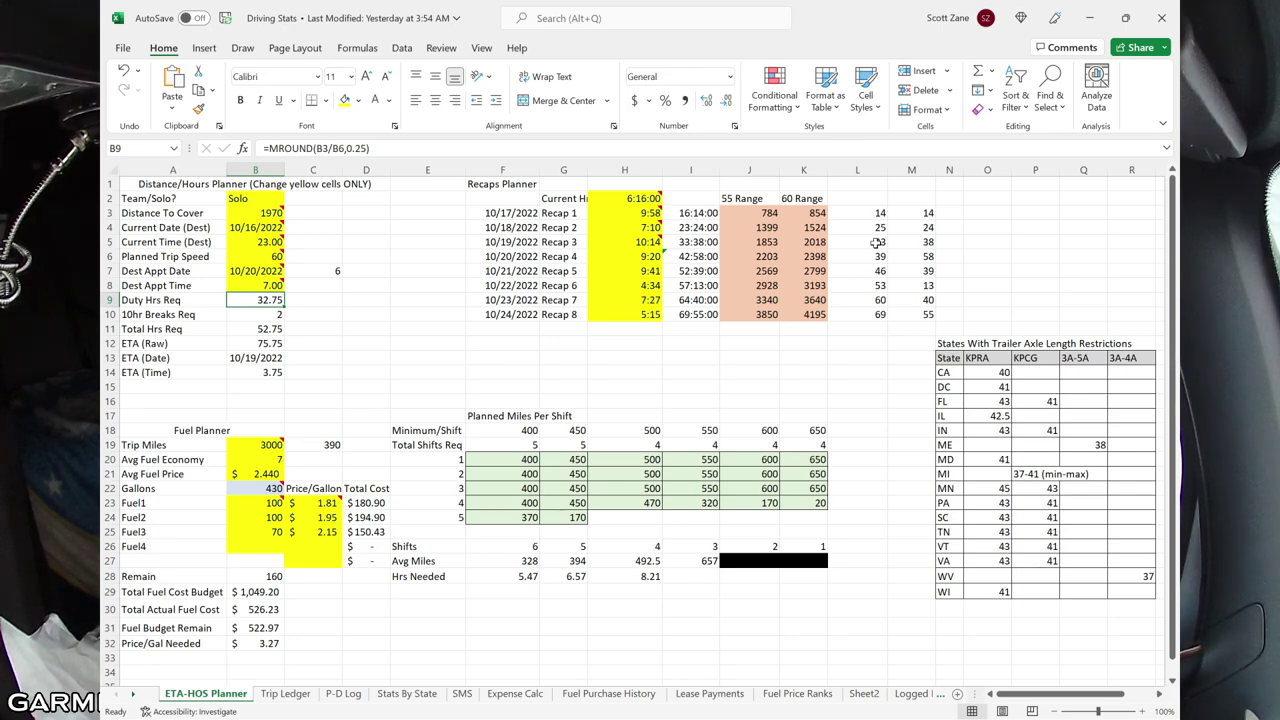
Step: Review the calculated duty hours, 10-hour breaks, total hours and ETA rows of the Distance/Hours Planner
key("Down")
key("Down")
key("Down")
key("Down")
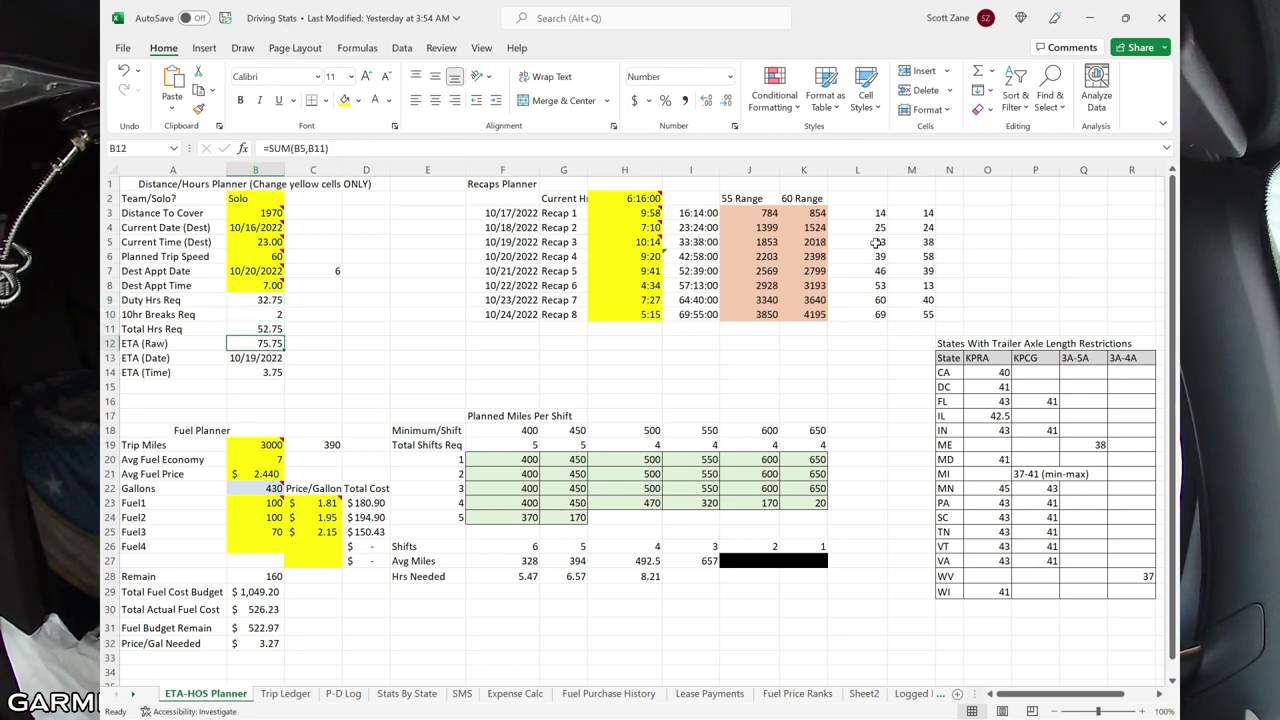
key("Up")
key("Up")
key("Up")
key("Up")
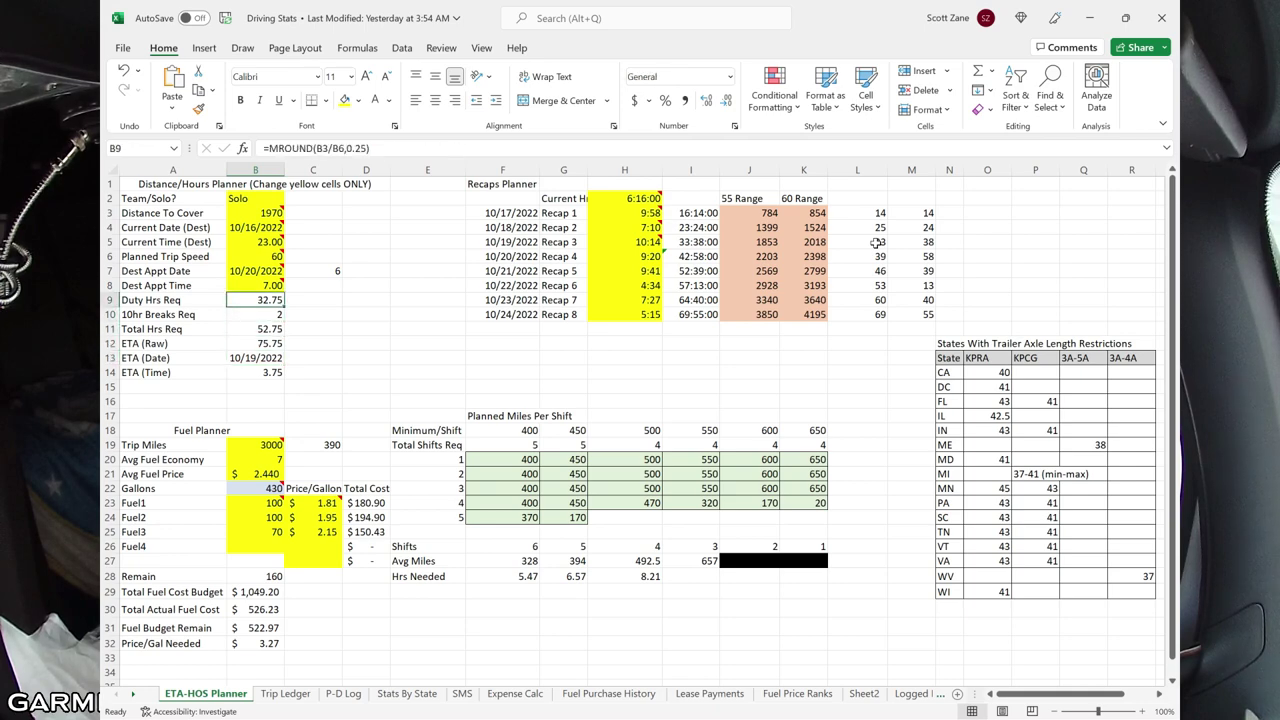
key("Down")
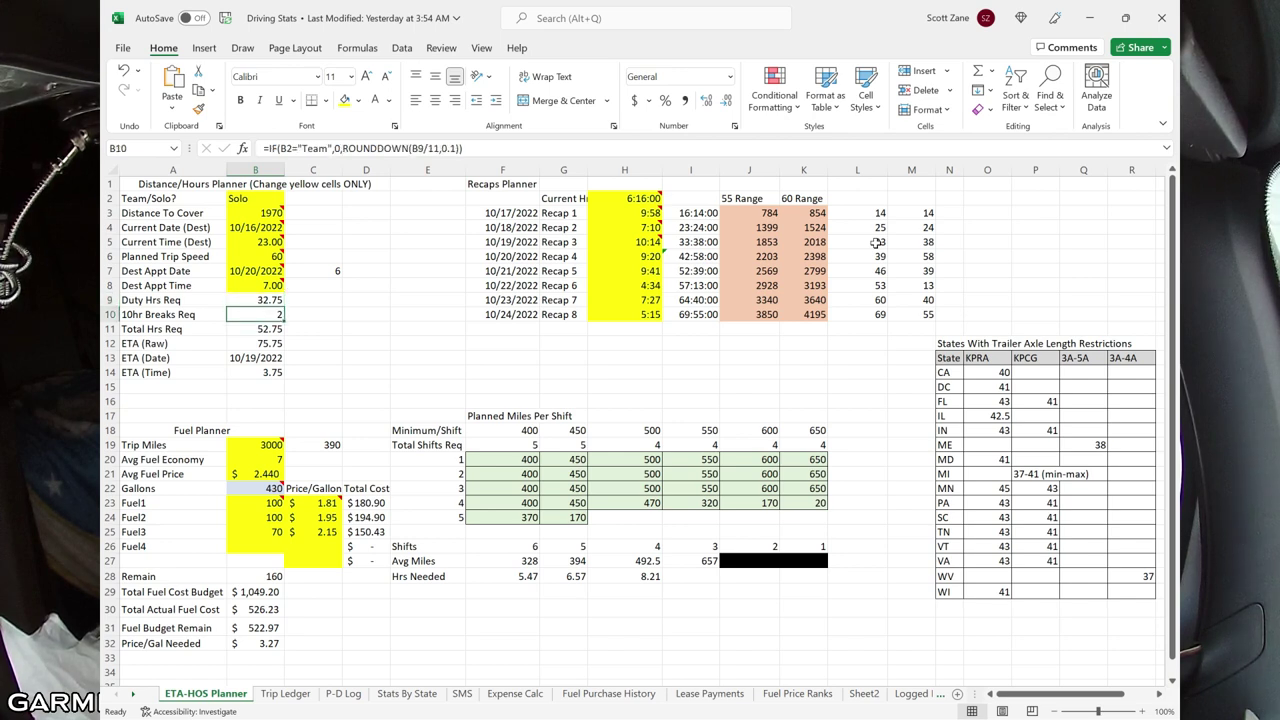
key("Down")
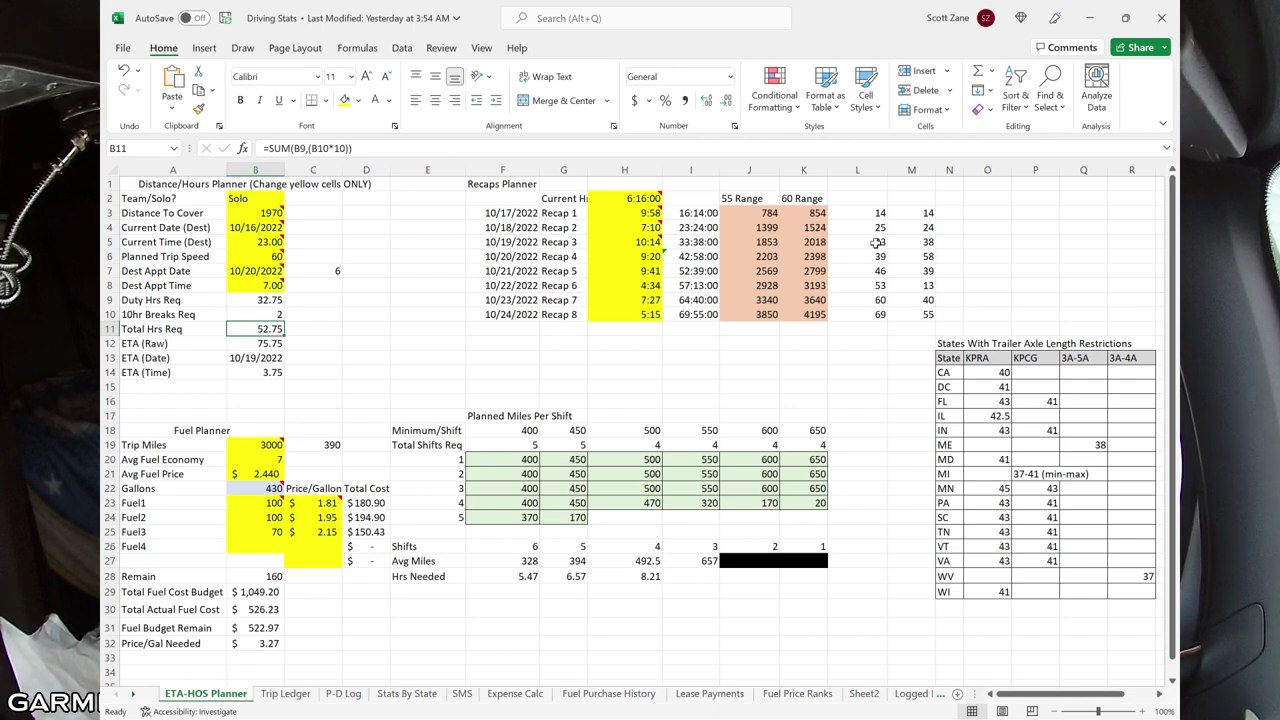
key("Down")
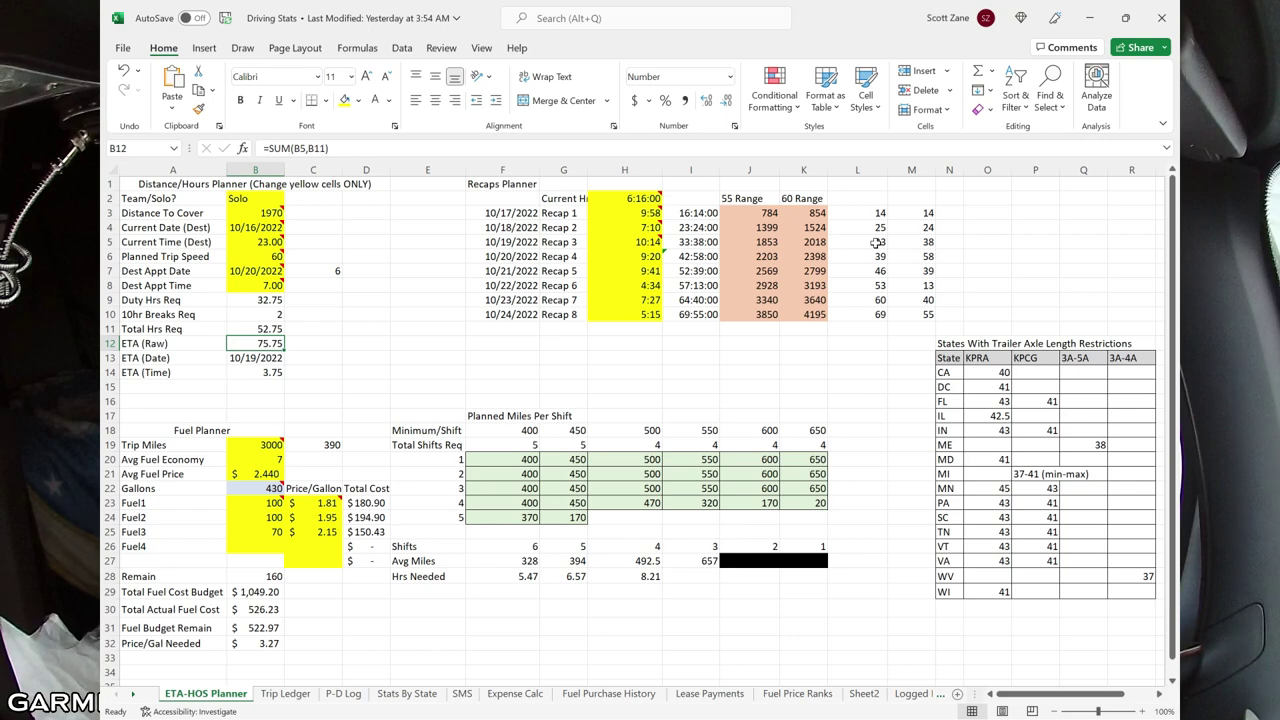
key("Down")
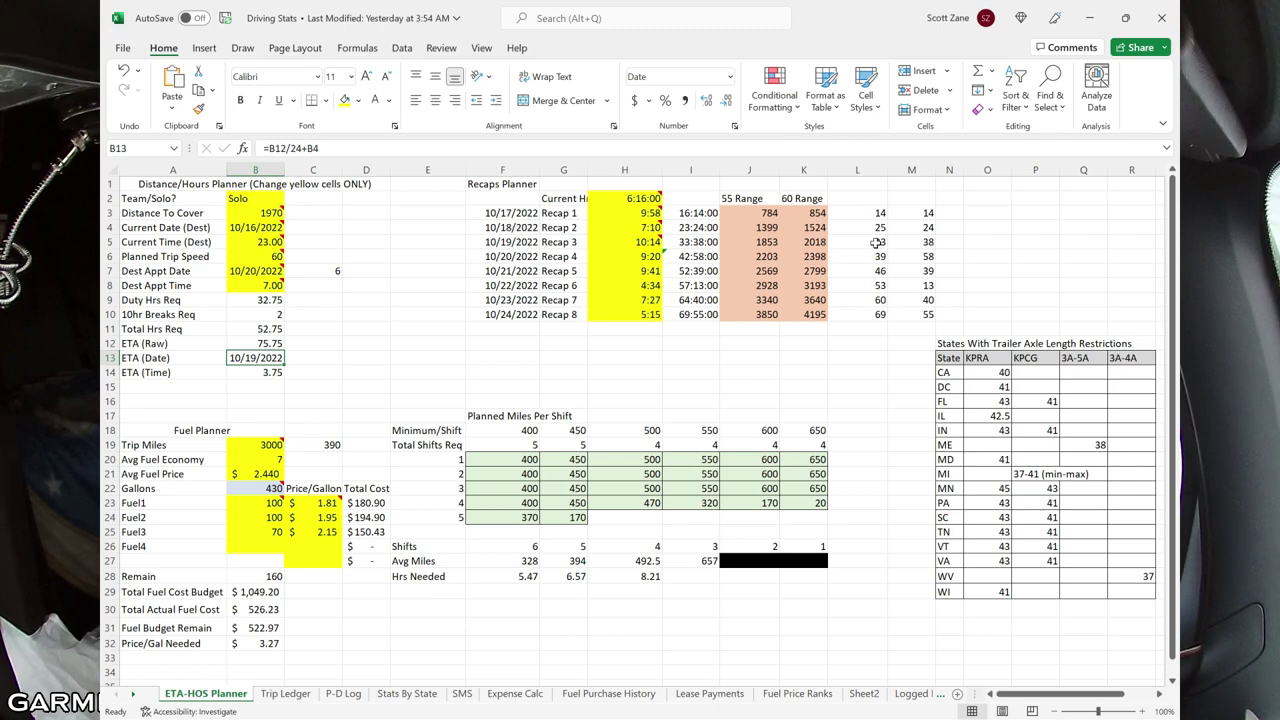
Step: Set the current hours in cell H2 of the Recaps Planner to 4:57
key("Right")
key("Right")
key("Right")
key("Right")
key("Right")
key("Right")
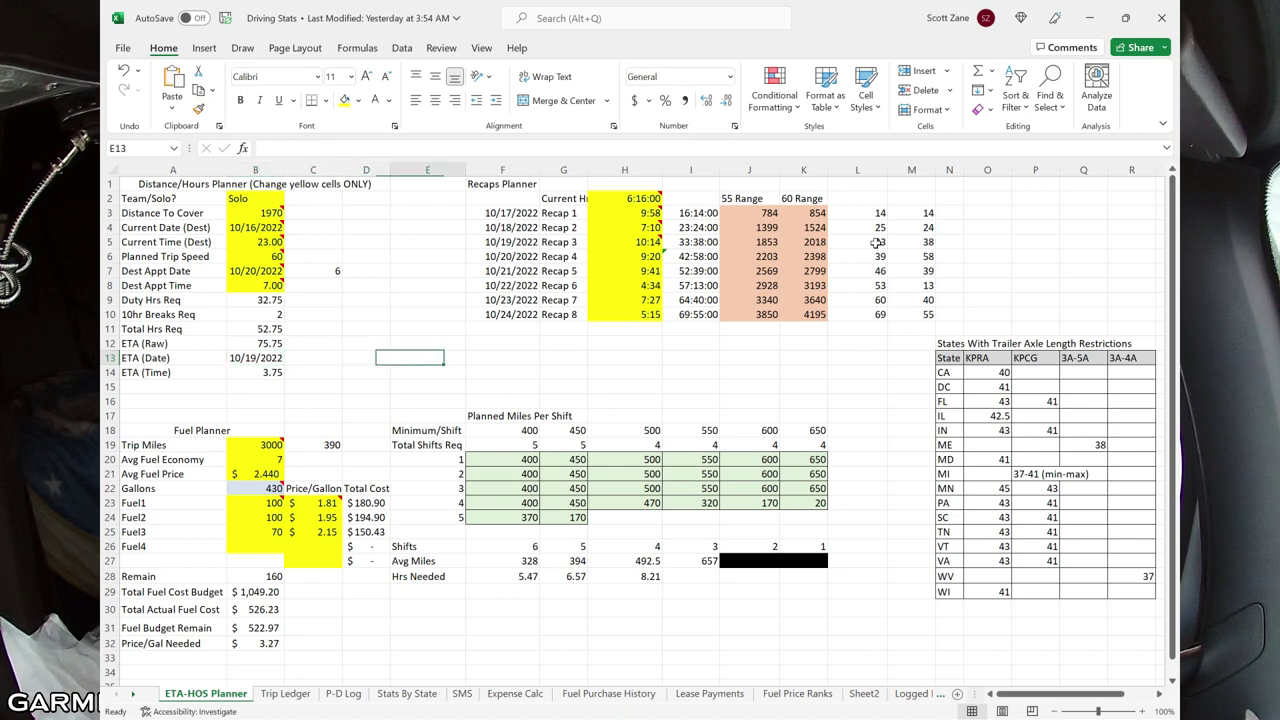
key("Up")
key("Up")
key("Up")
key("Up")
key("Up")
key("Up")
key("Up")
key("Up")
key("Up")
key("Up")
key("Up")
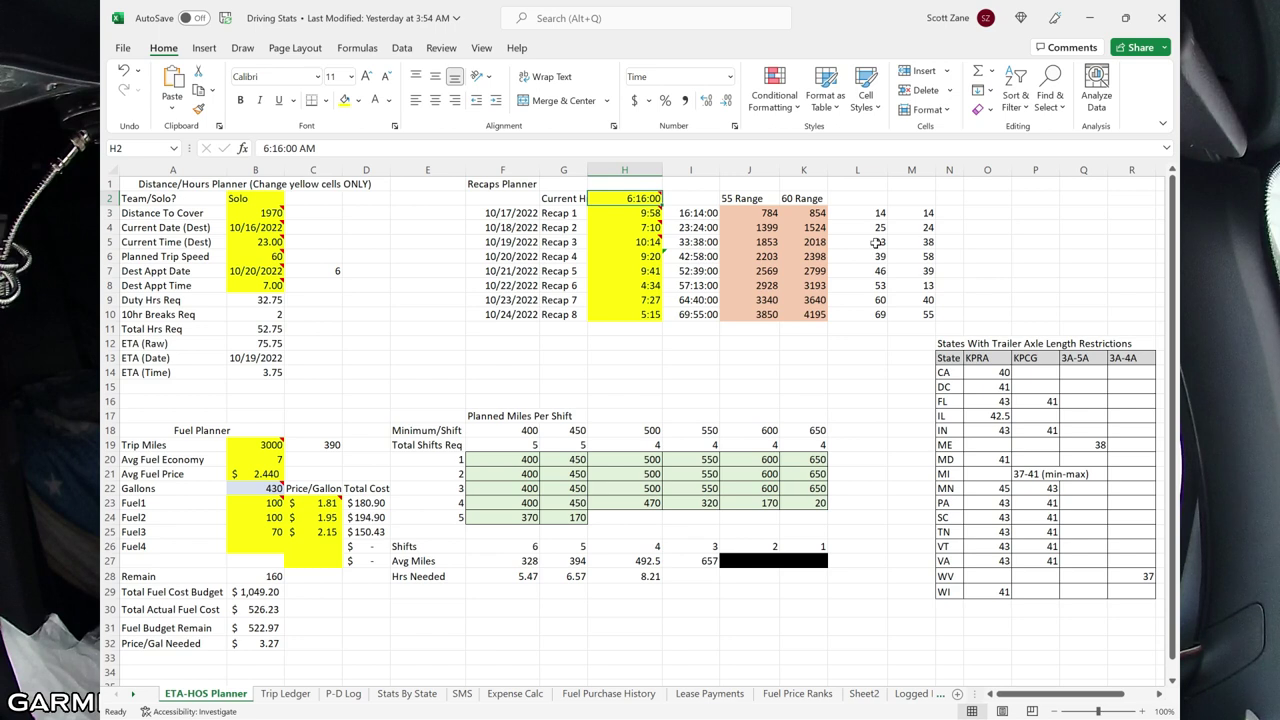
type("4:57")
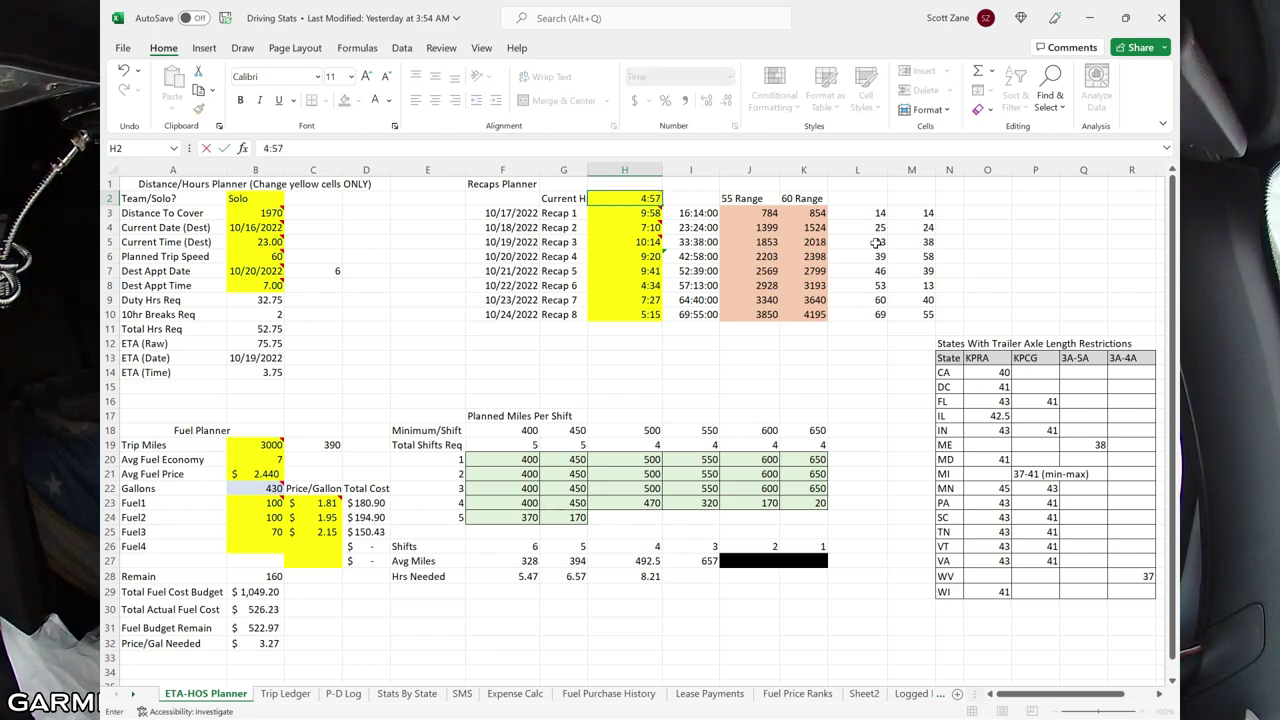
key("Return")
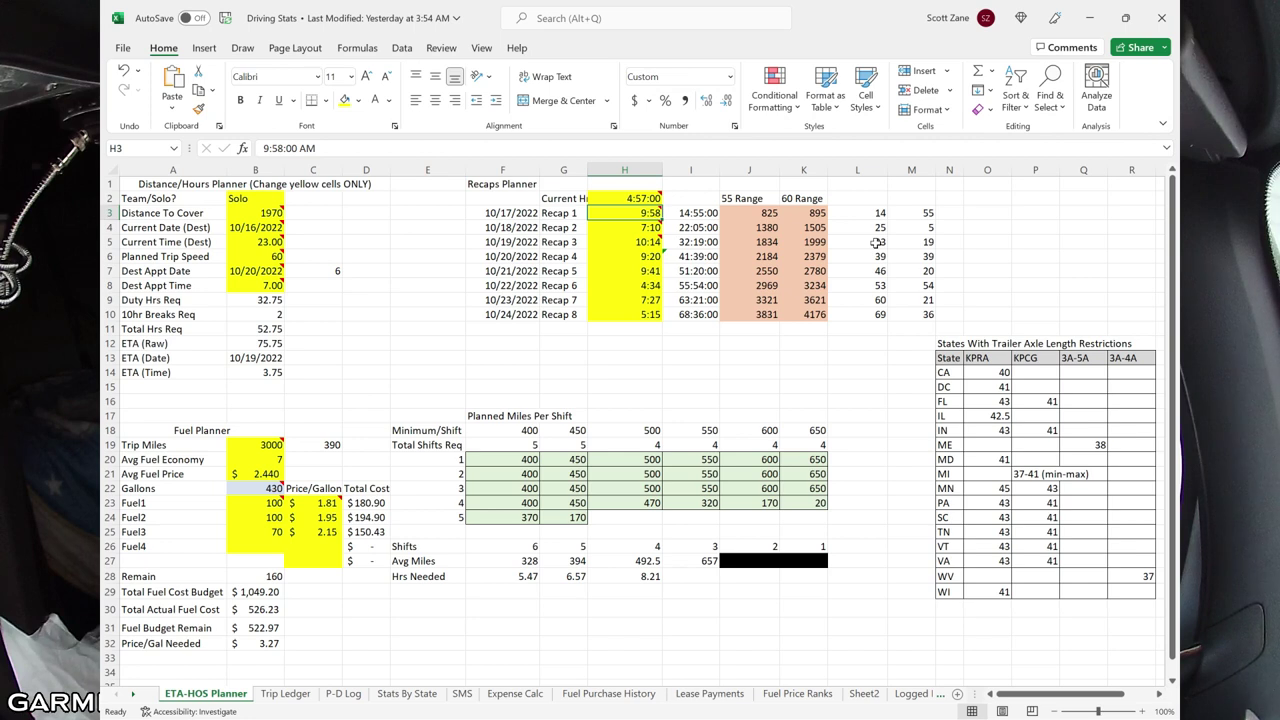
Step: Enter the hours for Recap 1 through Recap 4 as 7:10, 10:14, 9:20 and 9:41
type("7:10")
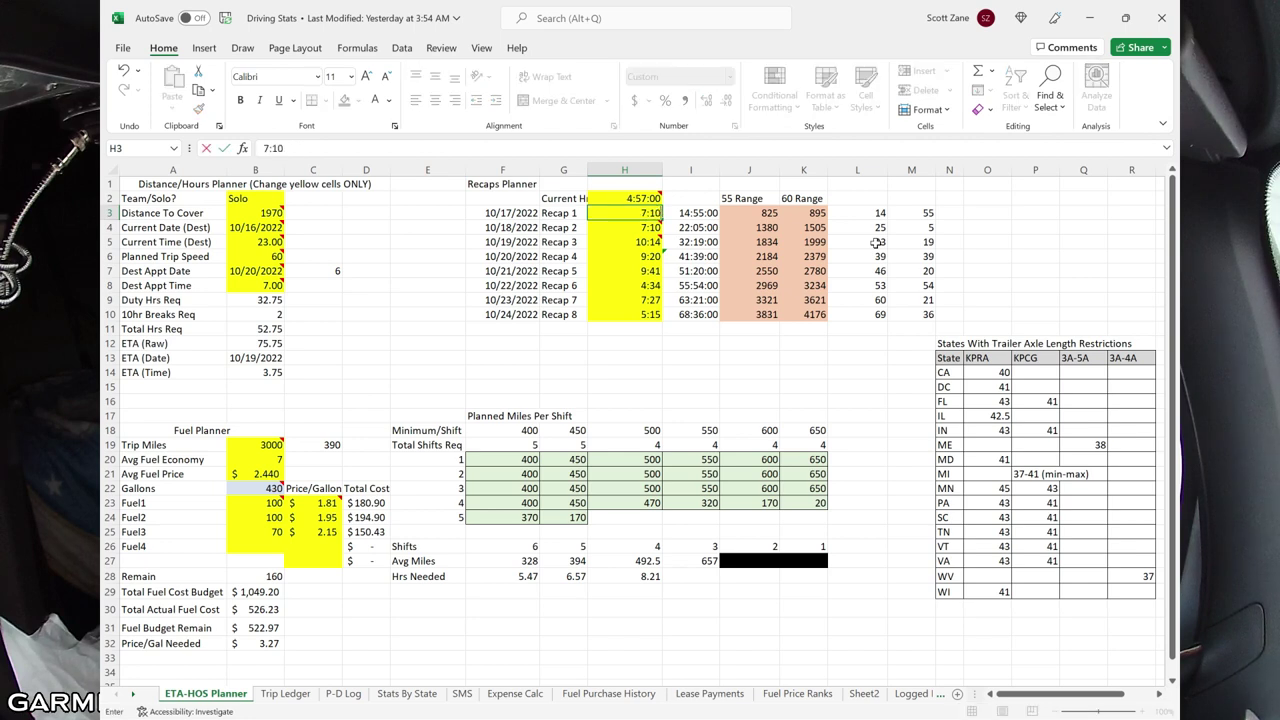
key("Return")
type("10:1")
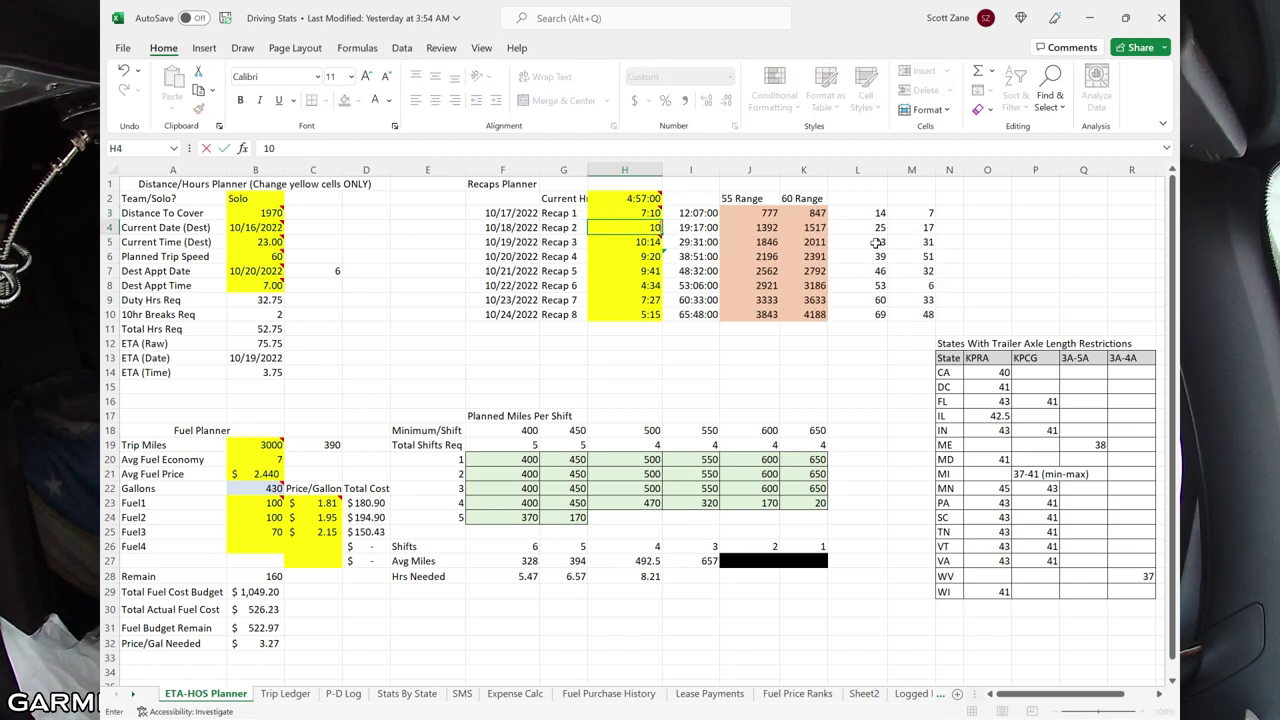
type("4")
key("Return")
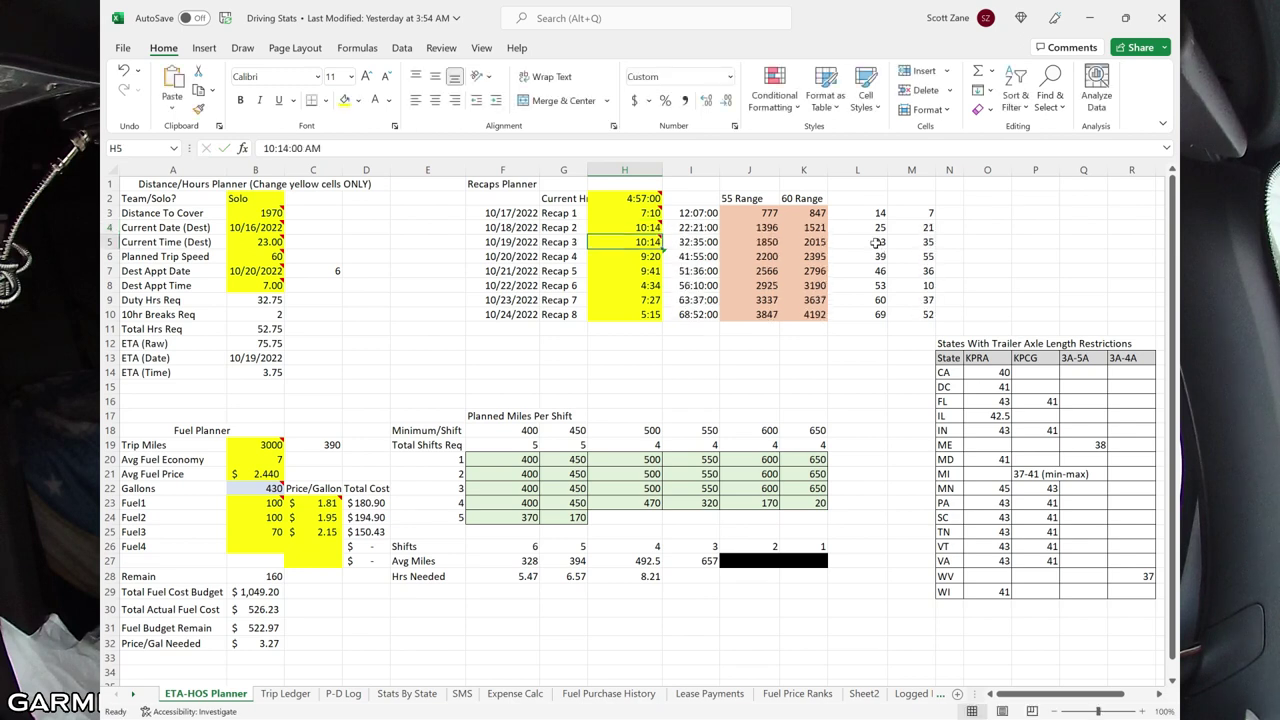
type("9:20")
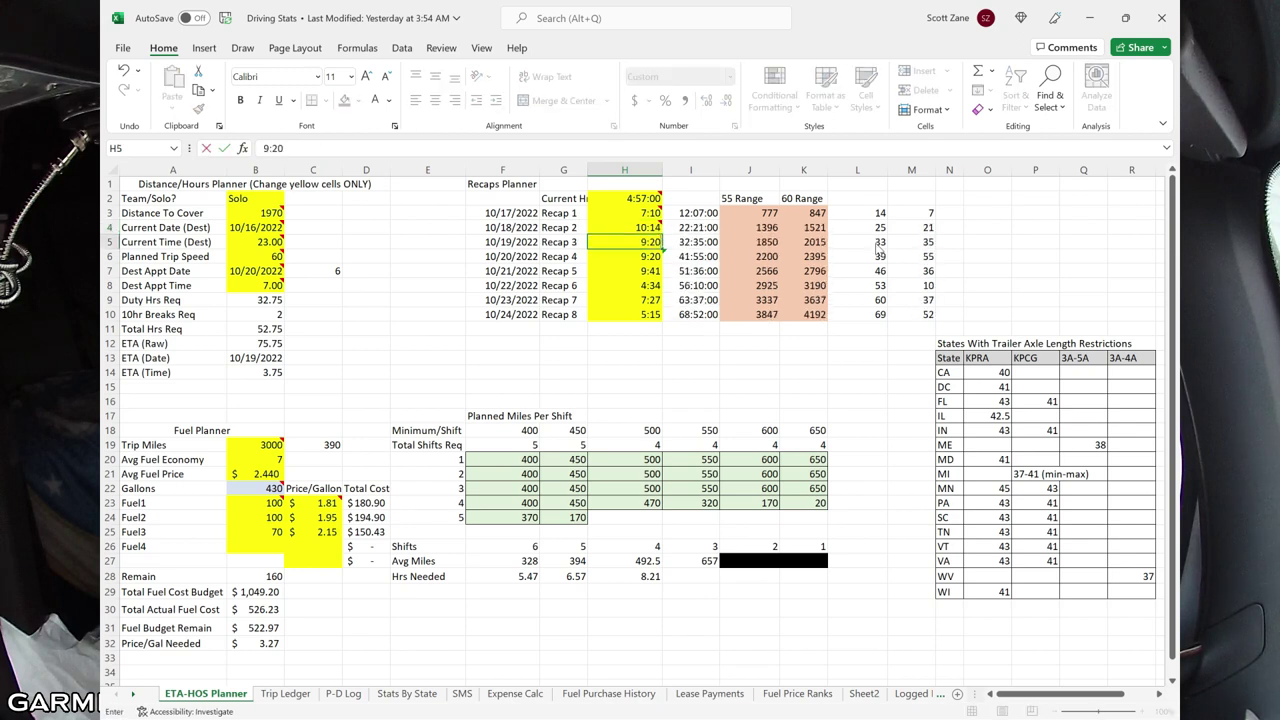
key("Return")
type("9:41")
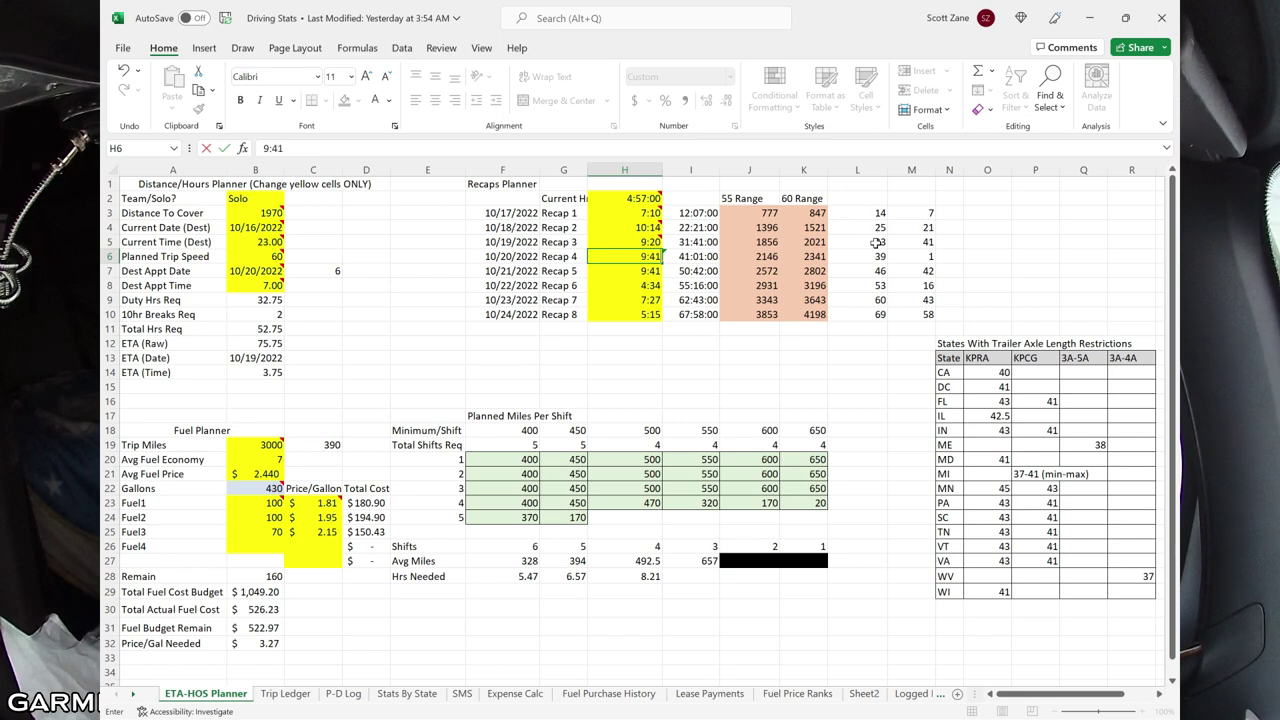
key("Return")
Step: Enter the hours for Recap 5 through Recap 8 as 4:34, 7:27, 9:36 and 6:56
type("4:34")
key("Return")
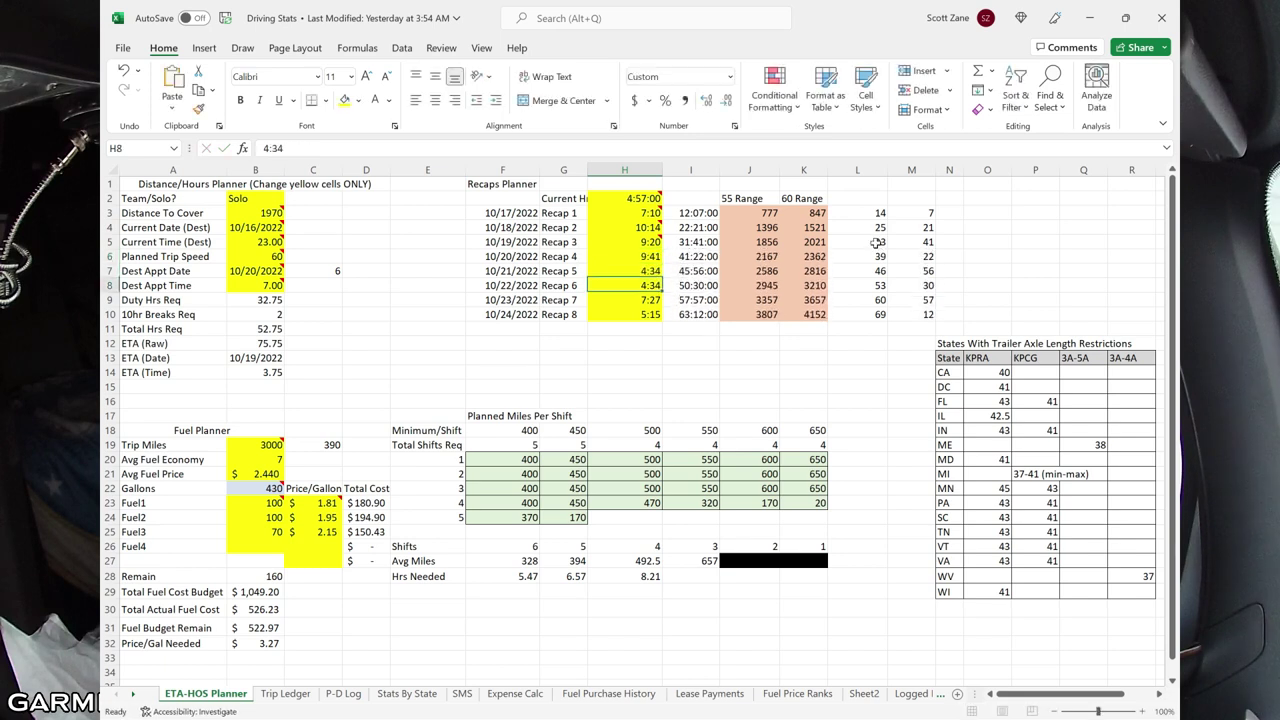
type("7:27")
key("Return")
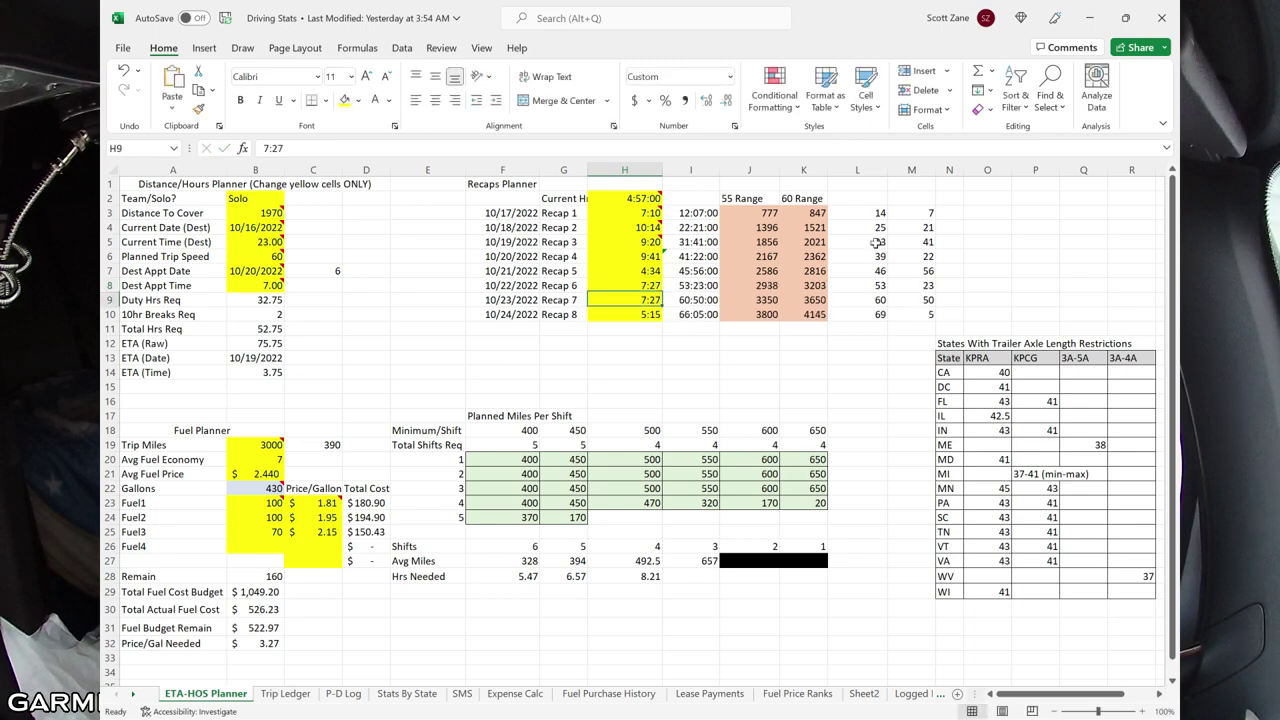
type("9:36")
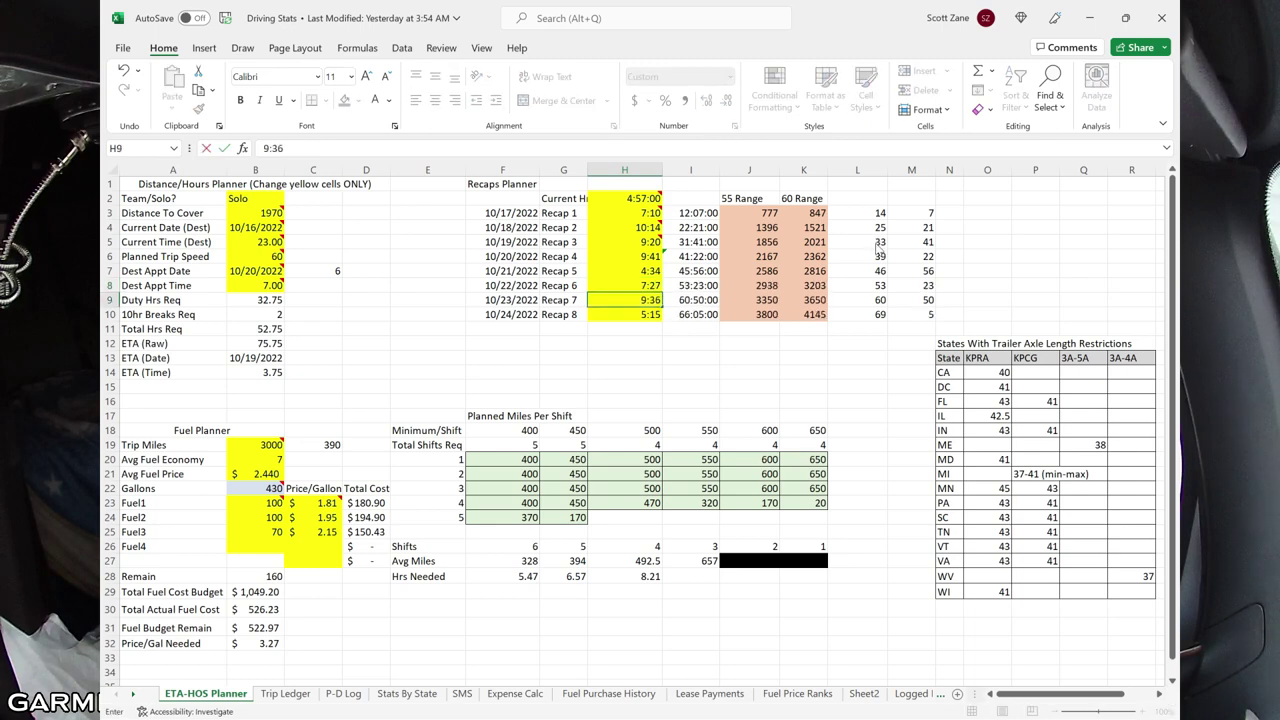
key("Return")
type("6:56")
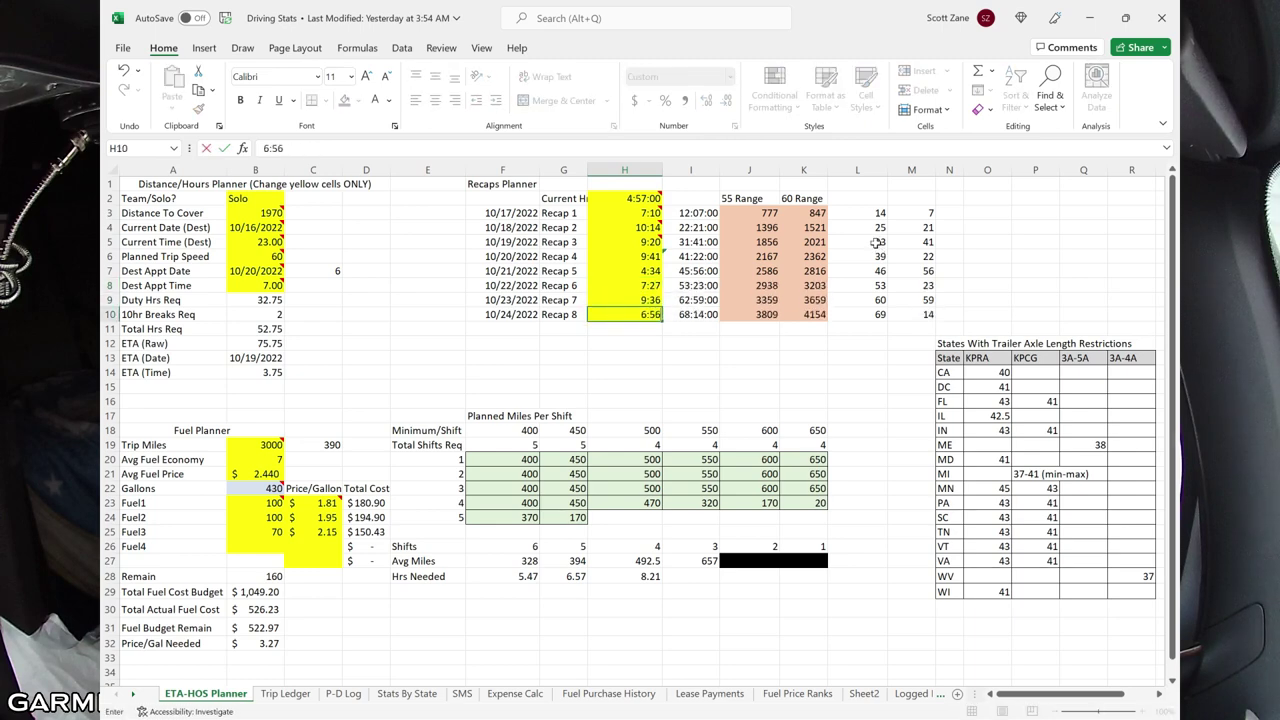
key("Return")
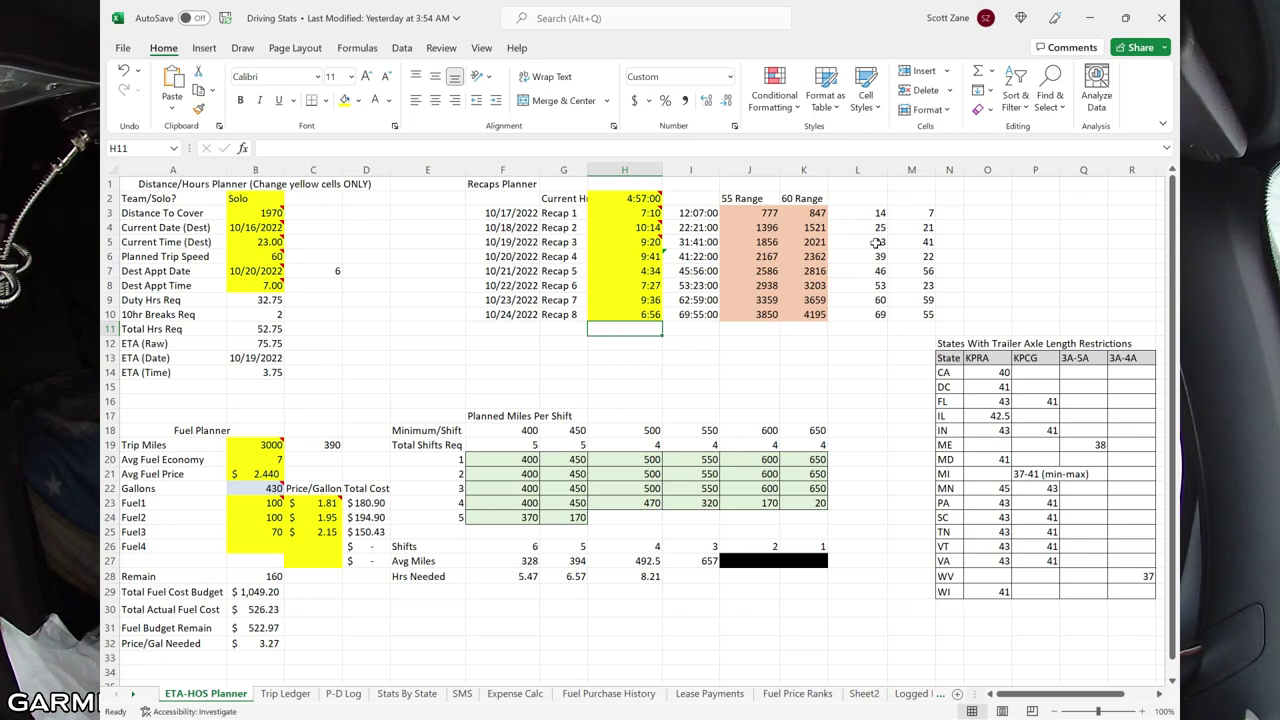
Step: Compare the required duty hours in B9 with the Recap 4 hours and the cumulative hours through Recap 3
key("Left")
key("Left")
key("Left")
key("Left")
key("Left")
key("Left")
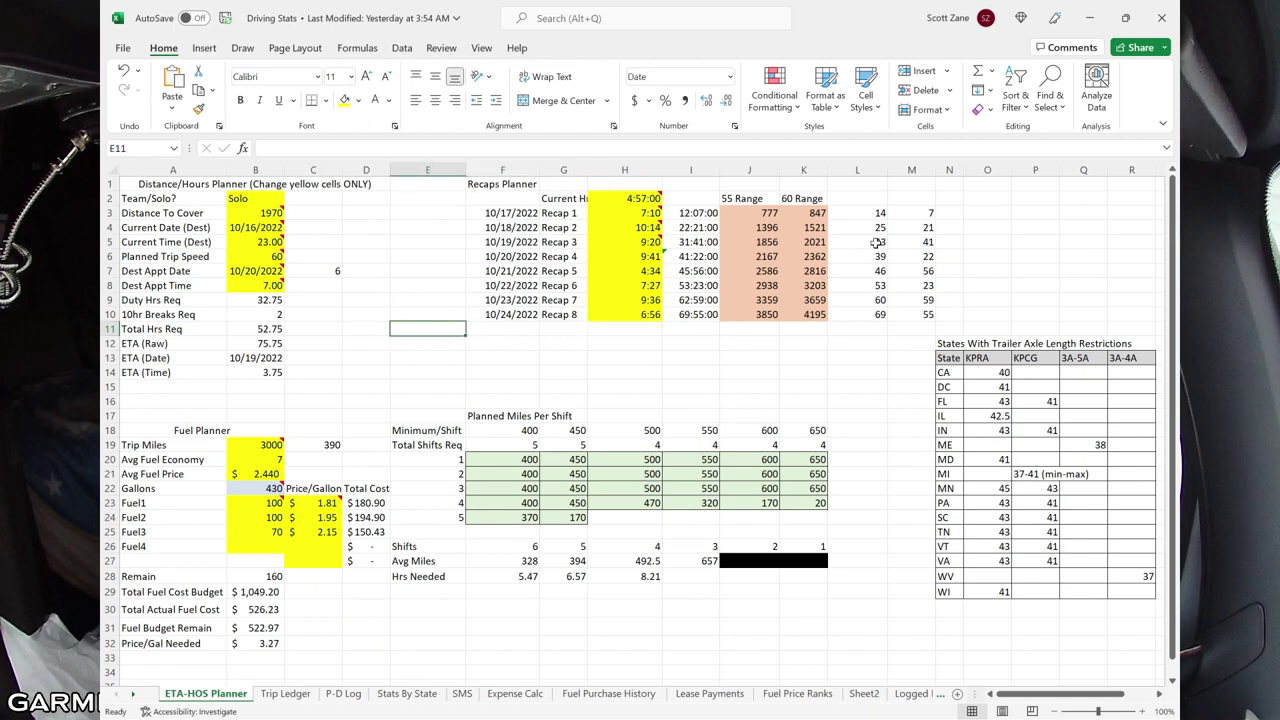
key("Up")
key("Up")
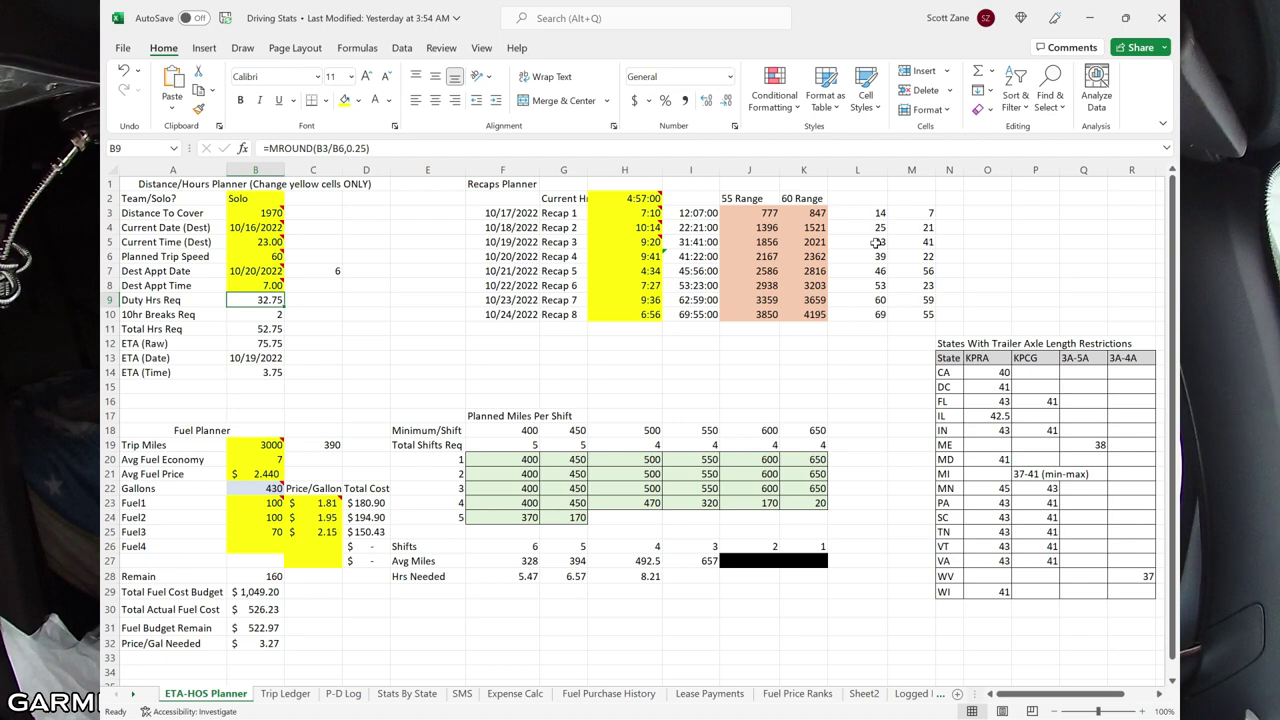
key("Right")
key("Right")
key("Right")
key("Right")
key("Right")
key("Right")
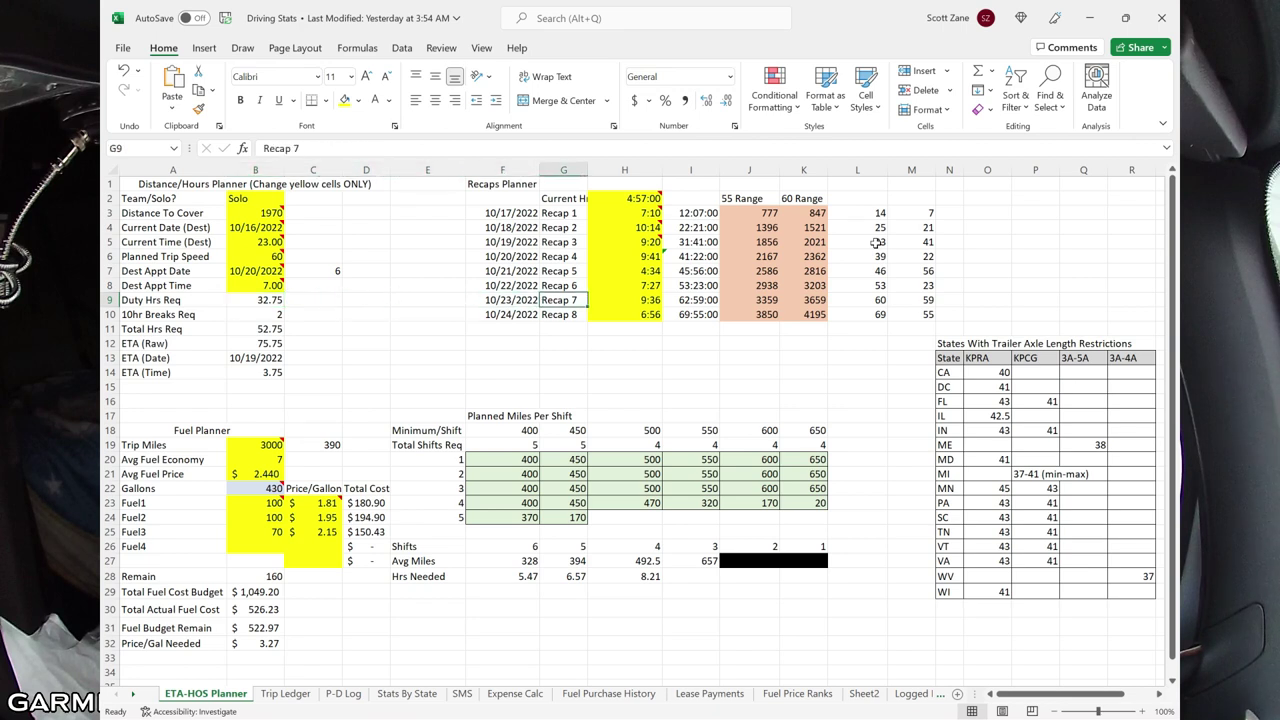
key("Up")
key("Up")
key("Up")
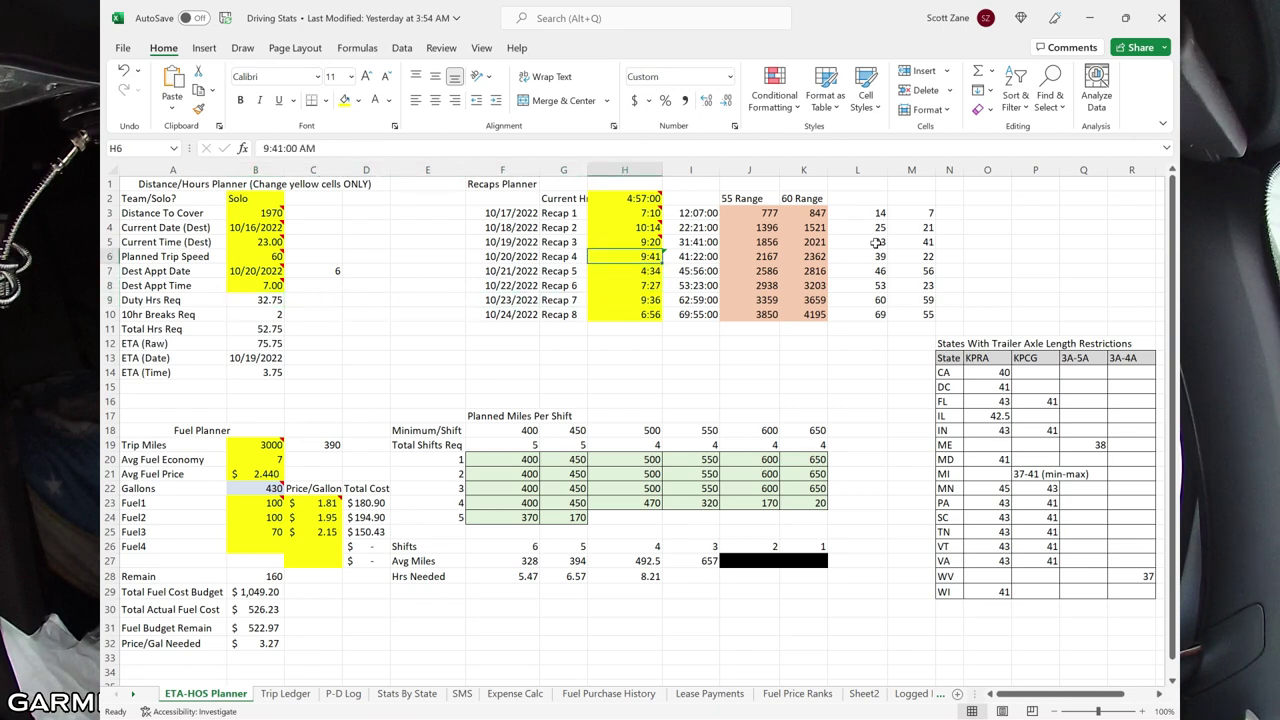
key("F2")
key("Escape")
key("Right")
key("Up")
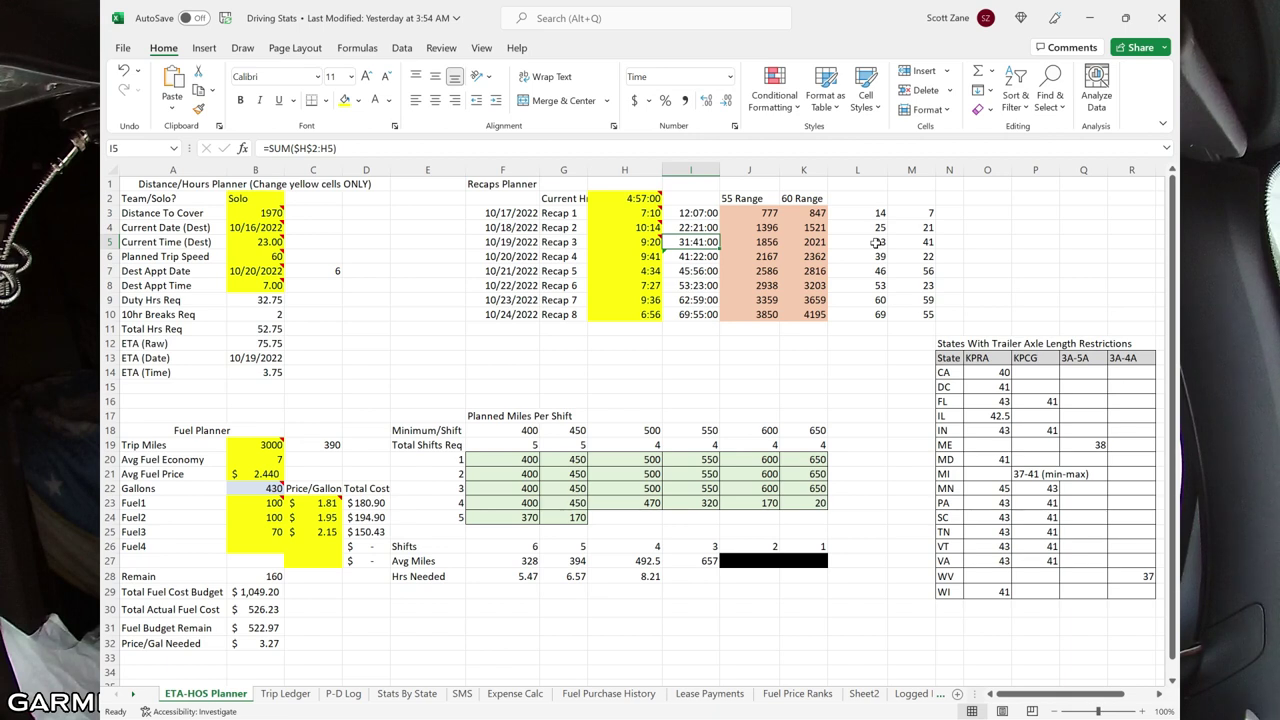
Step: Save the Driving Stats workbook
key("ctrl+s")
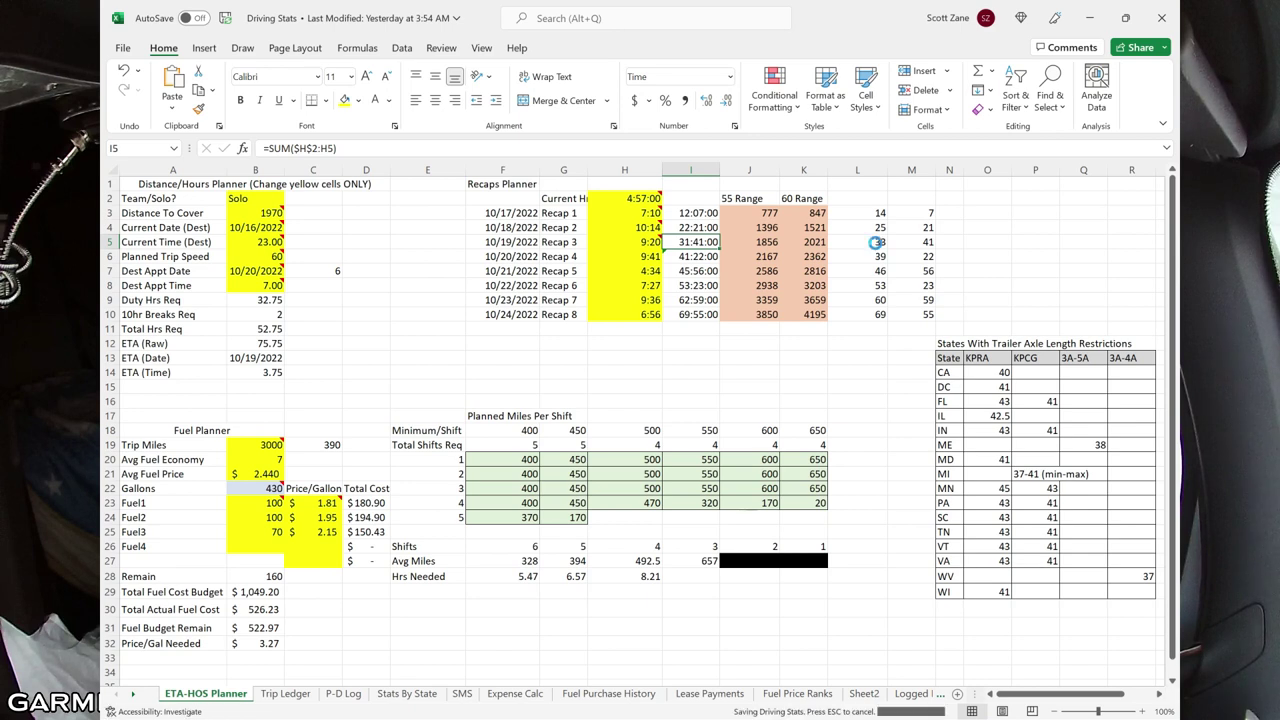